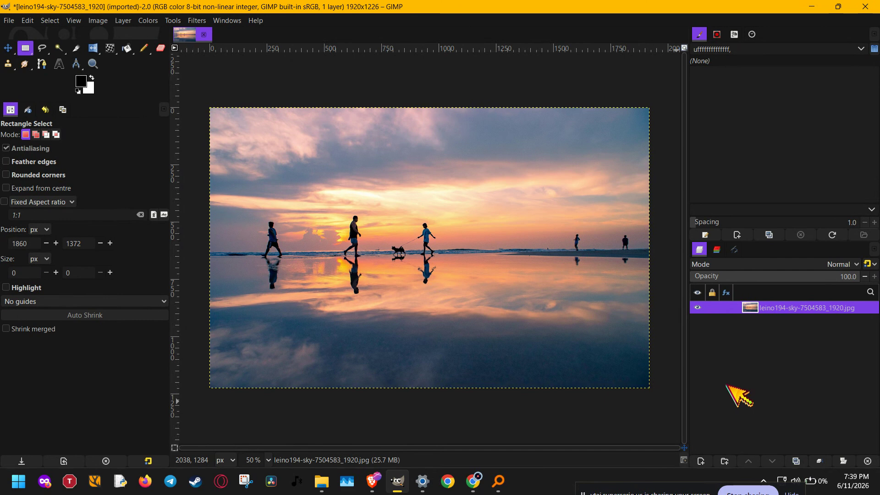
Step: Remove the alpha channel from the sky photo layer and add it back
right_click(771, 308)
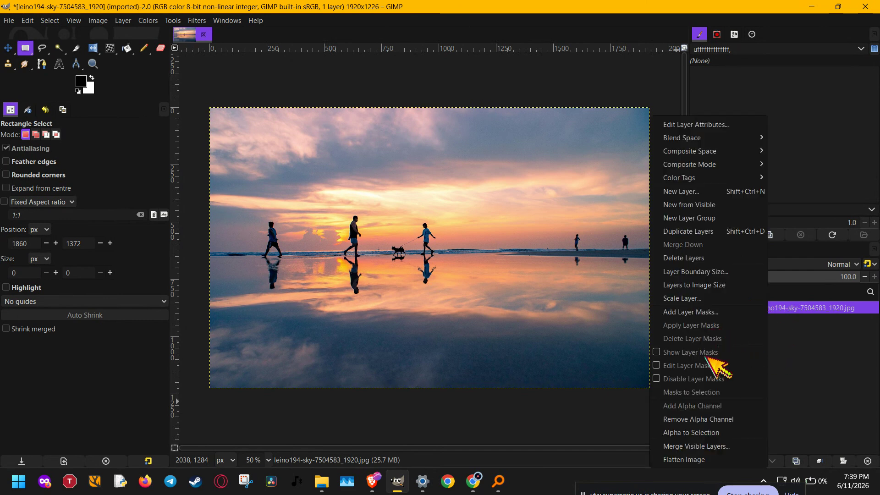
click(704, 419)
right_click(762, 308)
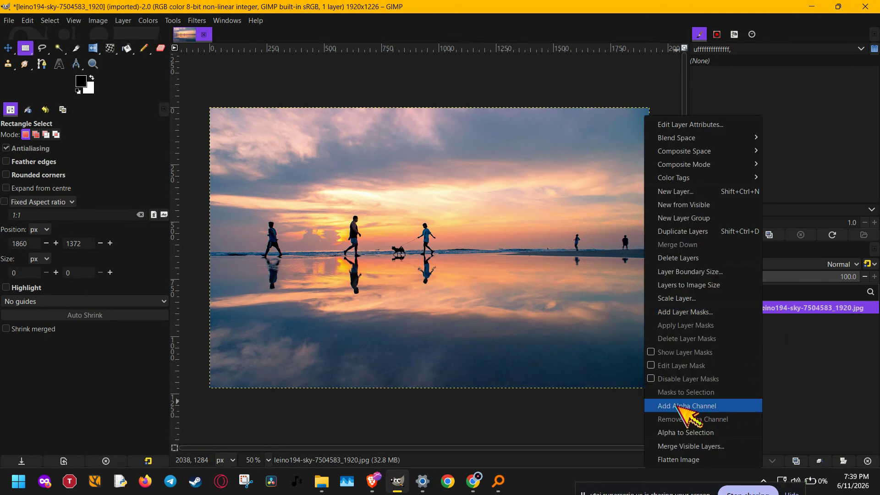
click(718, 407)
right_click(773, 308)
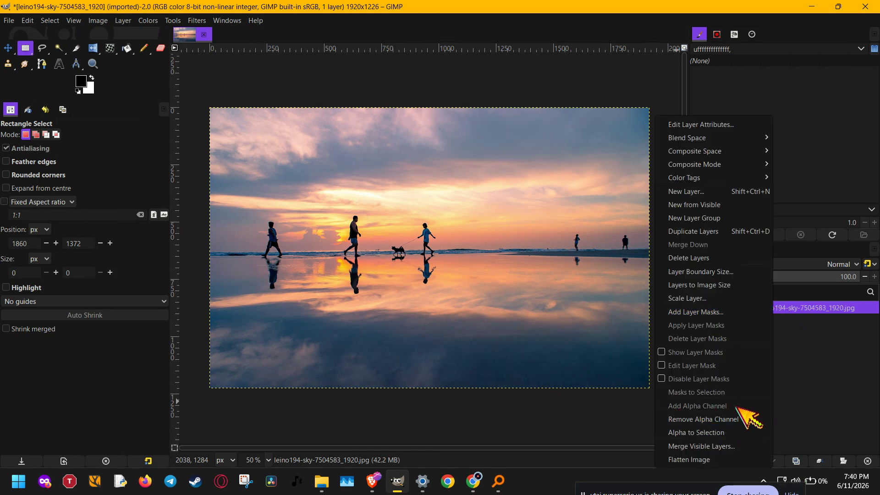
click(817, 410)
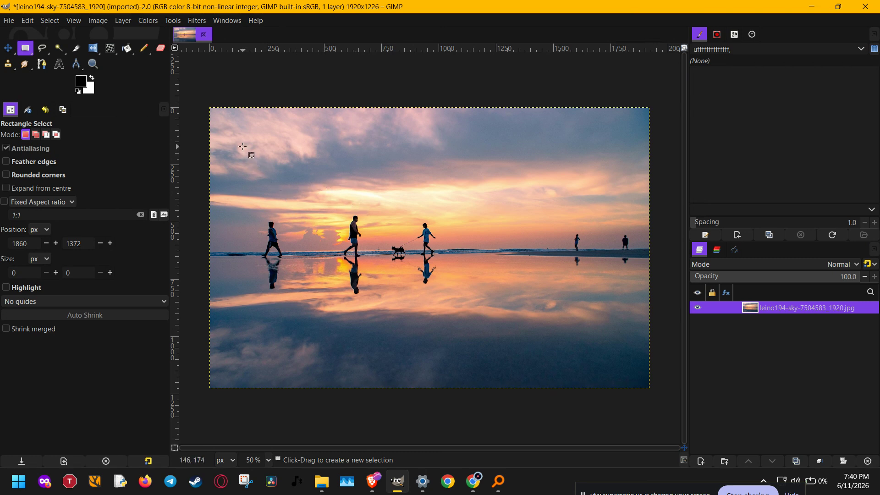
Step: Select a rectangle of about 1160 × 922 px around the three large walkers and the dog, and feather the selection by 40 px
drag(229, 137, 494, 348)
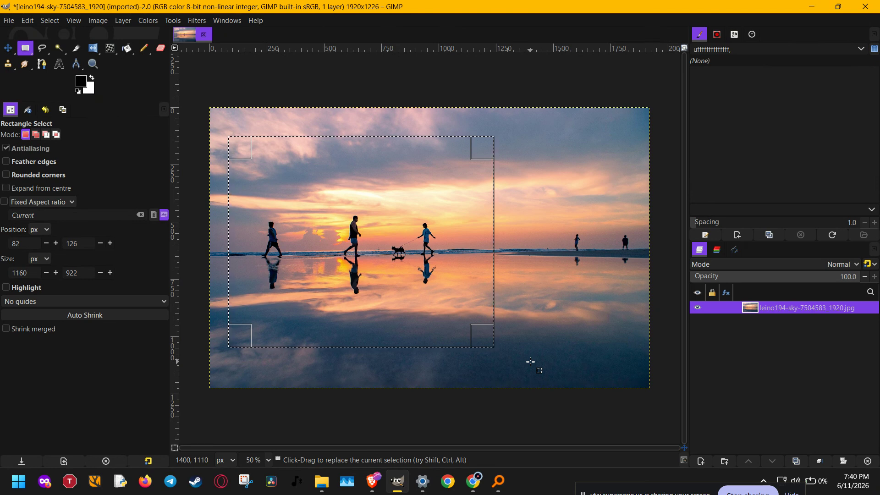
click(50, 20)
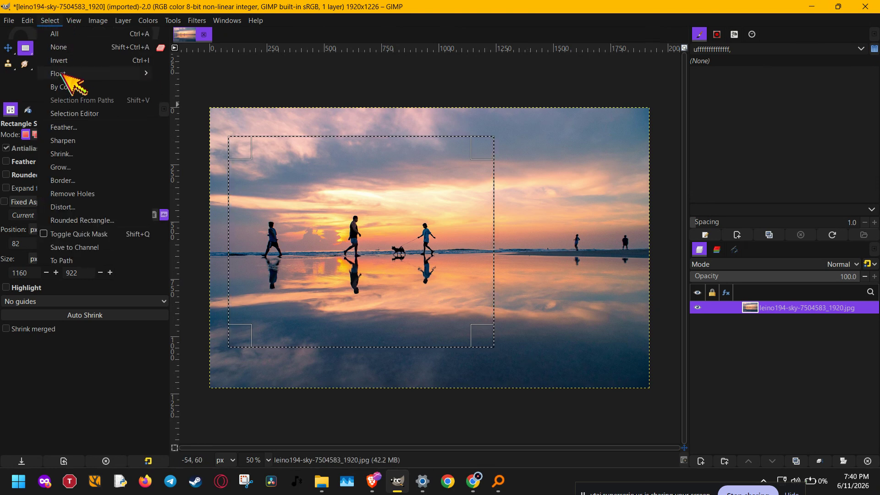
click(80, 127)
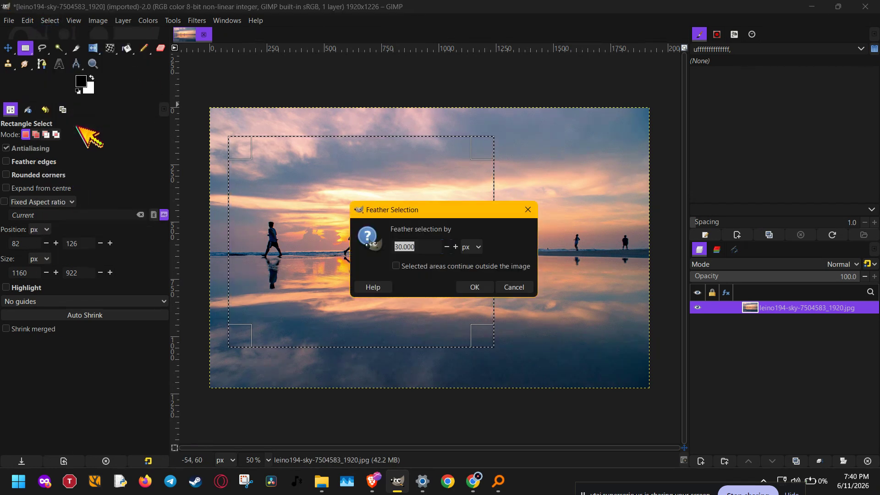
click(426, 249)
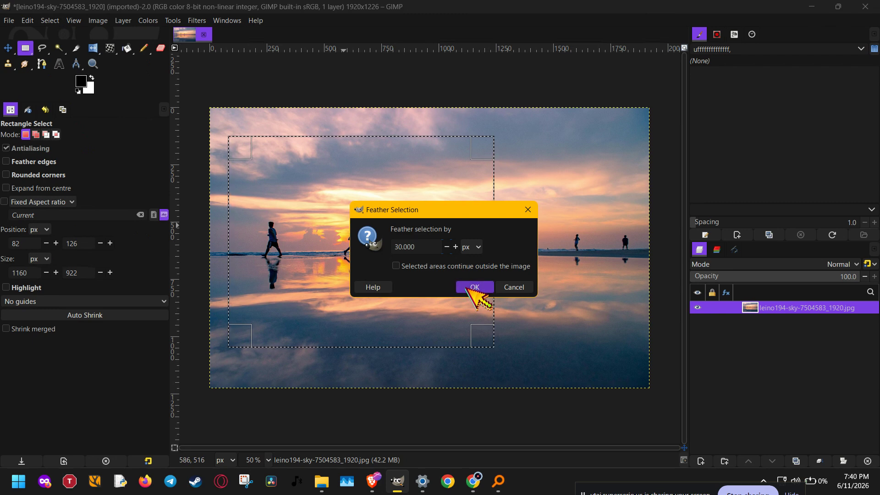
scroll(430, 248, down, 1)
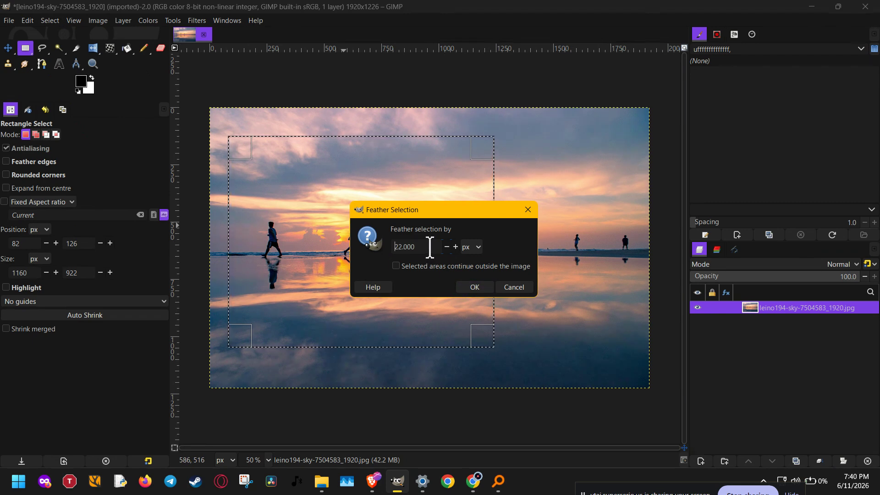
scroll(430, 248, up, 1)
scroll(430, 248, up, 11)
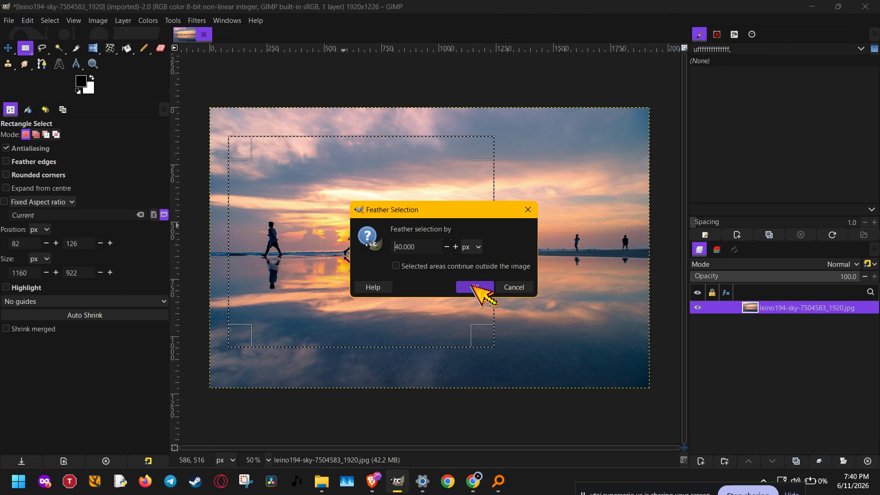
scroll(428, 250, up, 14)
click(474, 287)
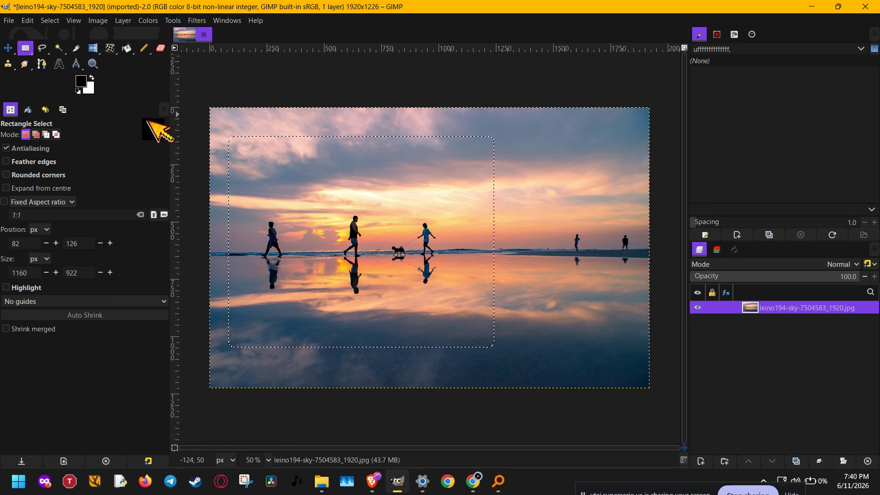
Step: Fill the inside of the feathered selection with the black foreground colour and undo the fill
drag(147, 121, 352, 212)
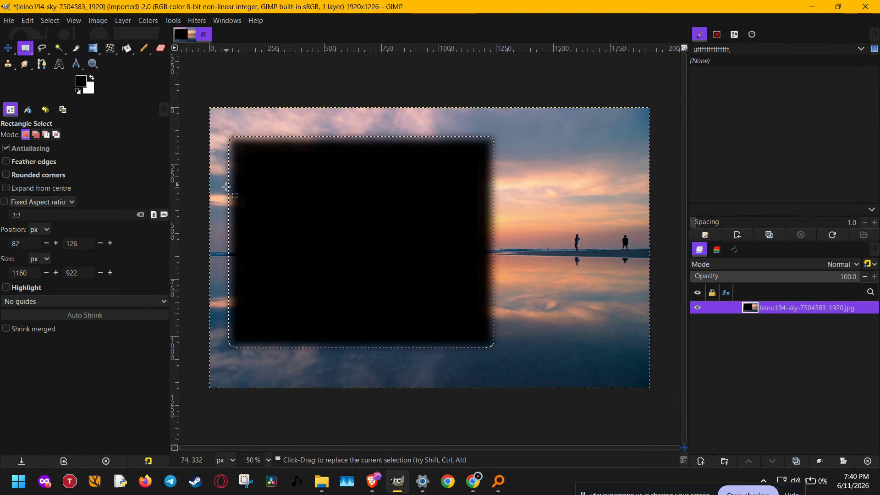
key(ctrl+z)
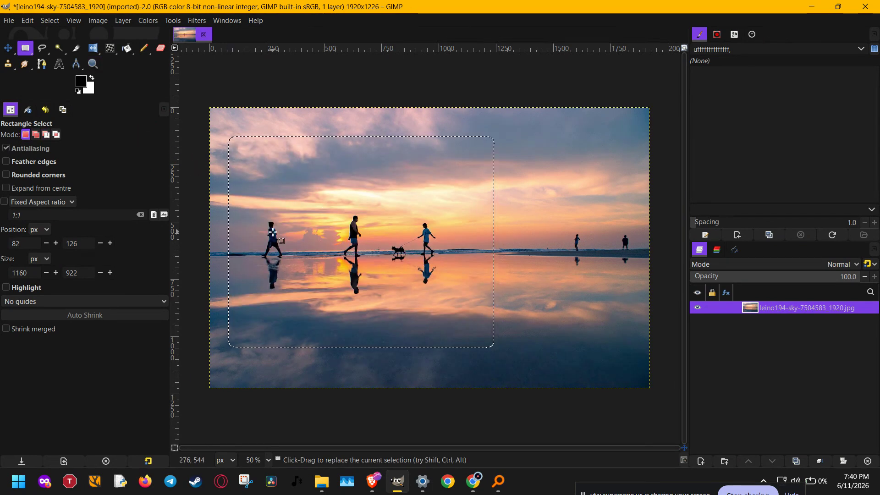
Step: Invert the feathered selection, fill the area around the rectangle with black, and undo that fill
click(49, 20)
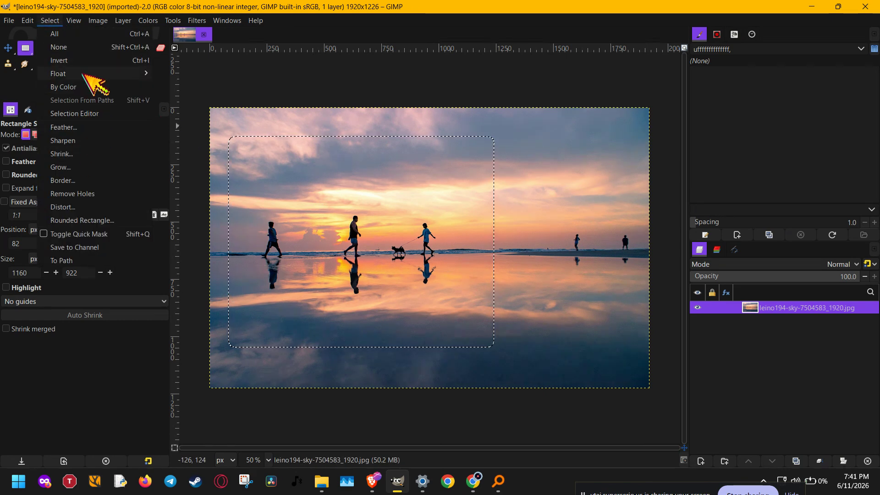
key(Escape)
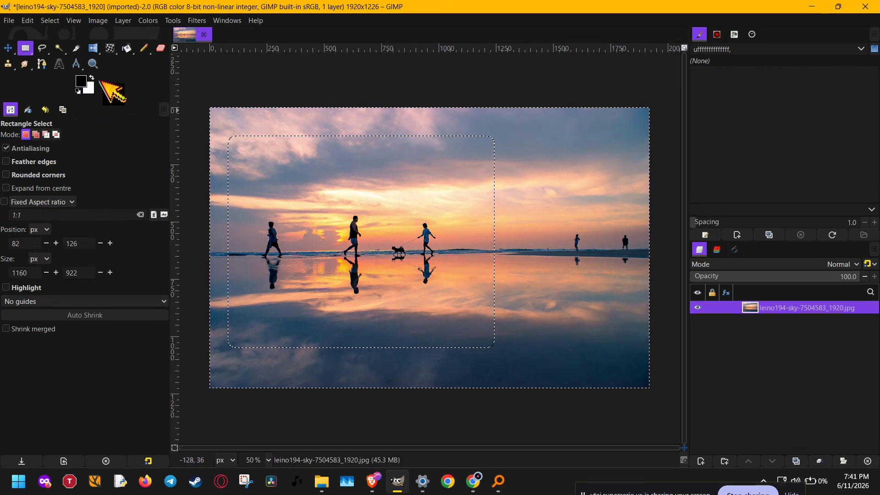
drag(100, 82, 546, 209)
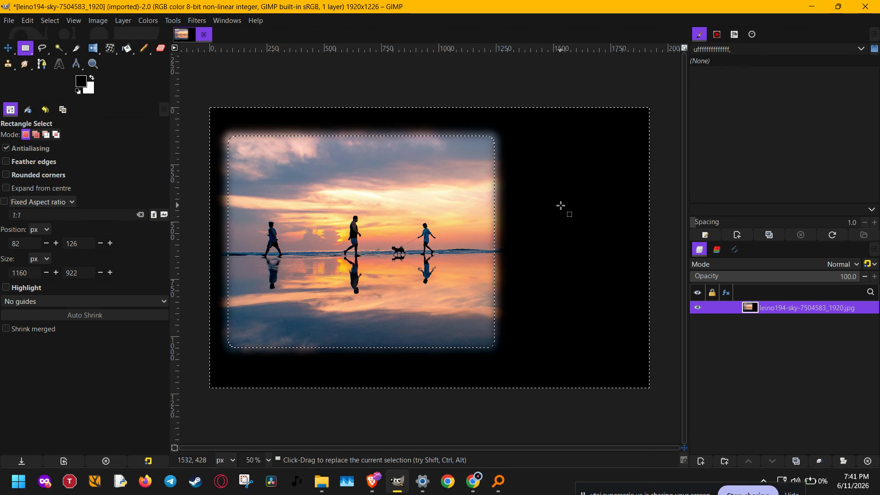
key(ctrl+z)
Step: Delete everything outside the feathered rectangle to transparency, and restore both the image and the non-inverted selection
key(Delete)
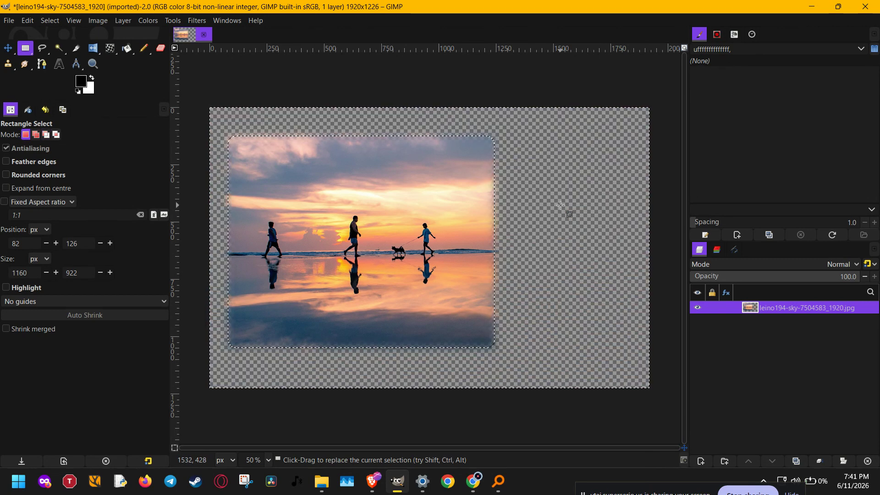
scroll(494, 243, up, 3)
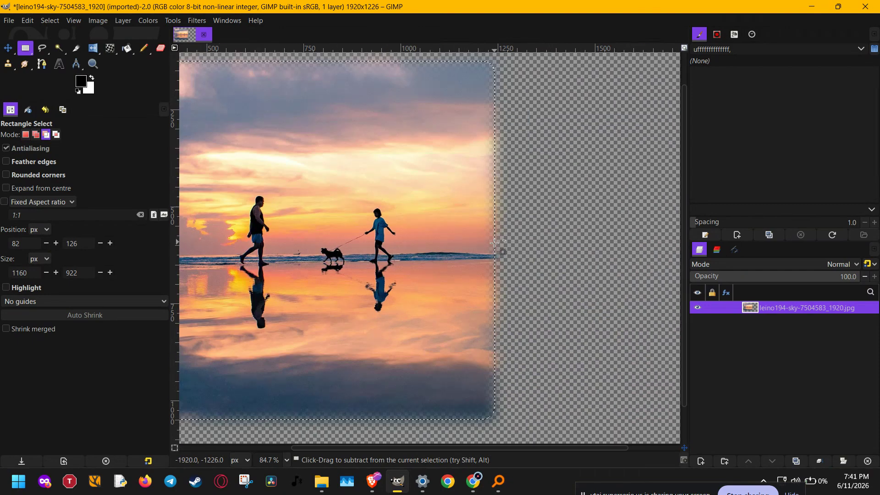
scroll(495, 243, up, 6)
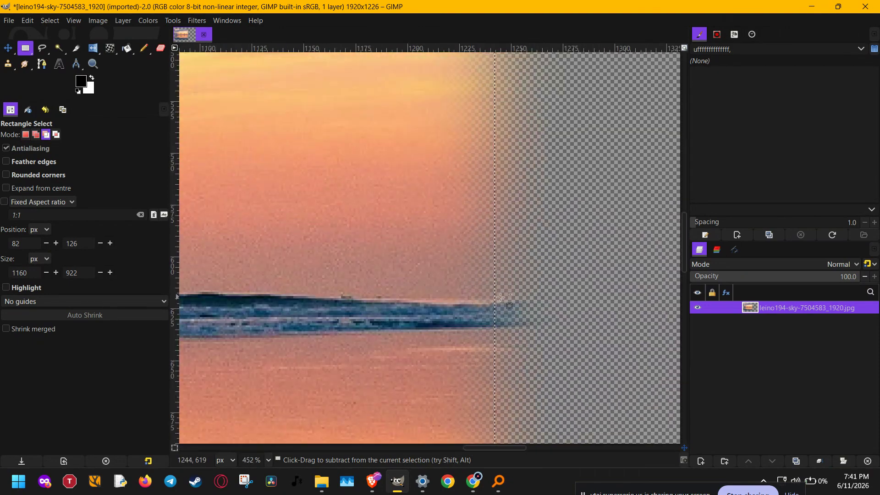
scroll(501, 297, down, 8)
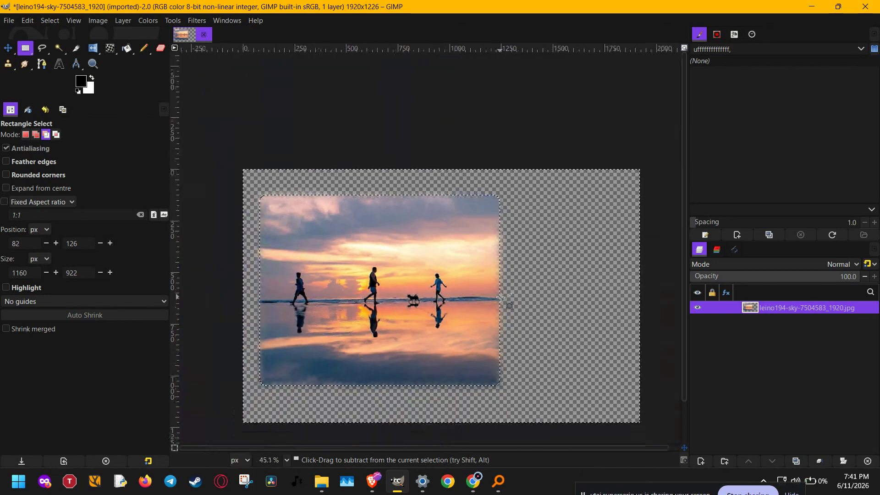
scroll(500, 296, up, 1)
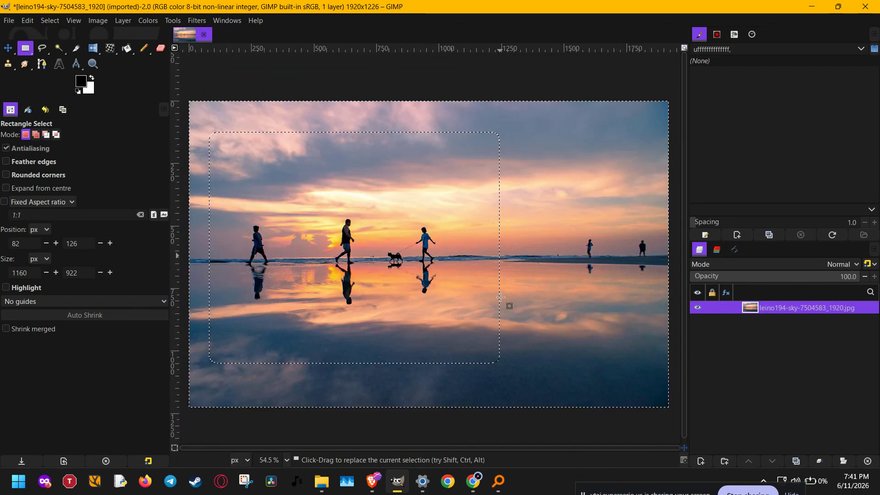
scroll(500, 297, down, 1)
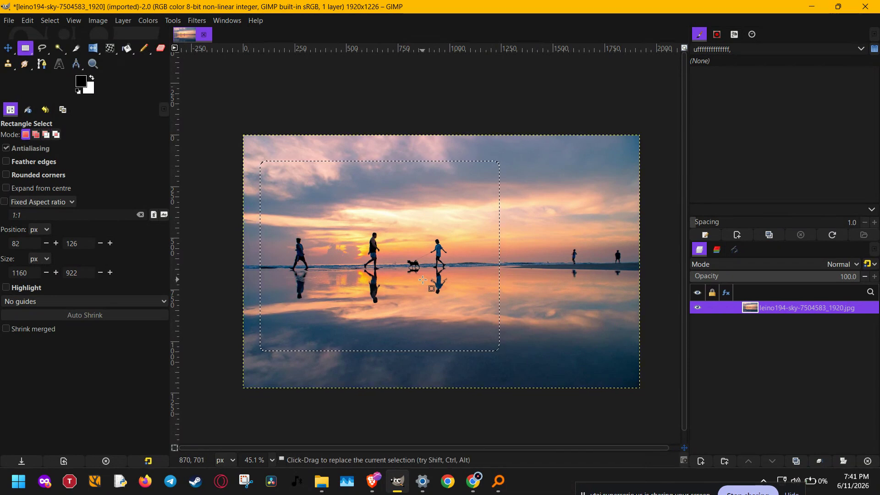
Step: Delete the image content inside the feathered rectangle, examine its soft edge up close, and undo the deletion
key(Delete)
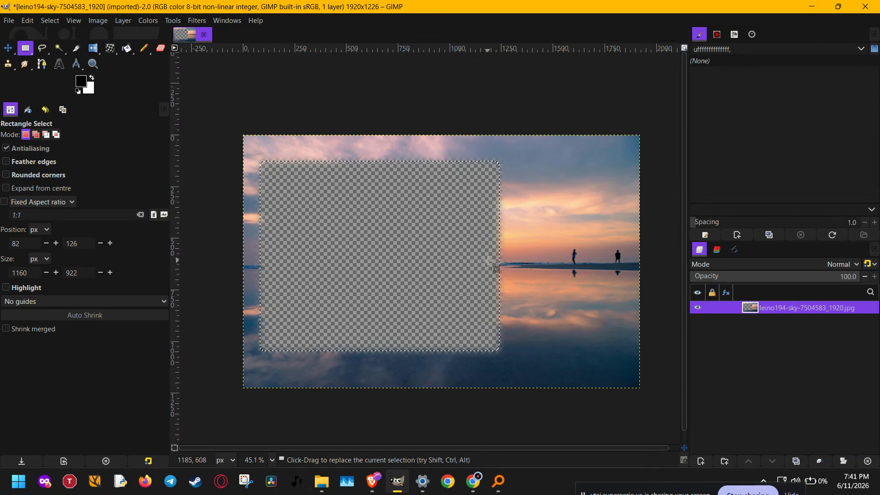
scroll(504, 259, up, 5)
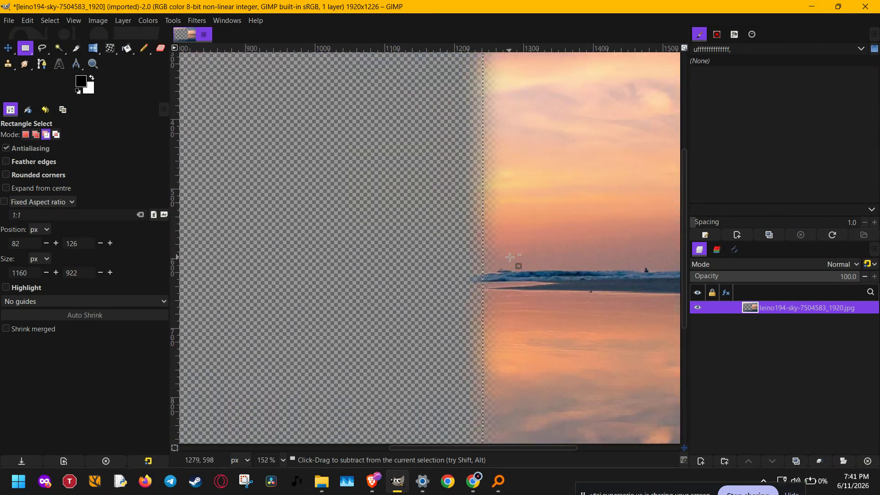
scroll(501, 257, down, 5)
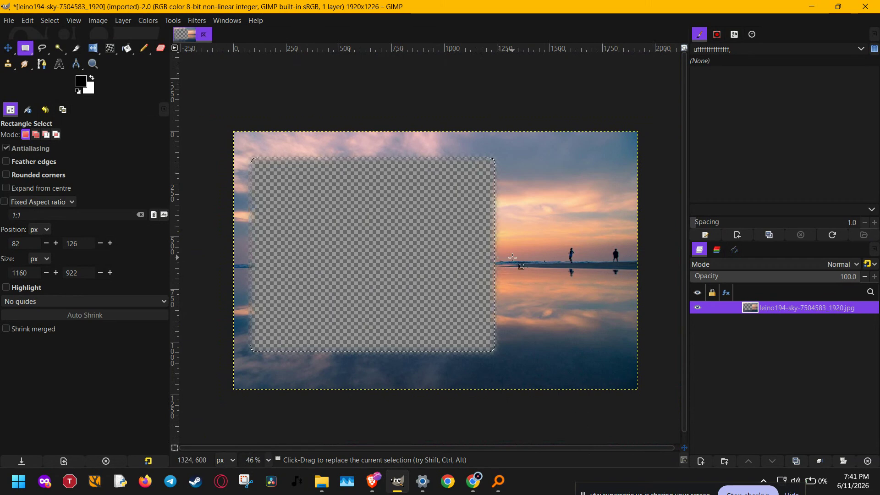
key(ctrl+z)
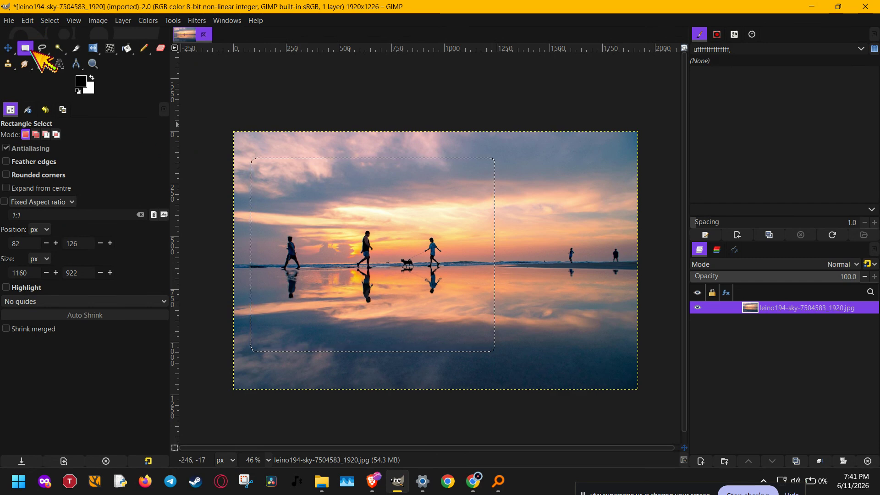
Step: Enable Feather edges for Rectangle Select with a radius of 18.3 and select about 826 × 417 px from the dog towards the distant figures
click(6, 161)
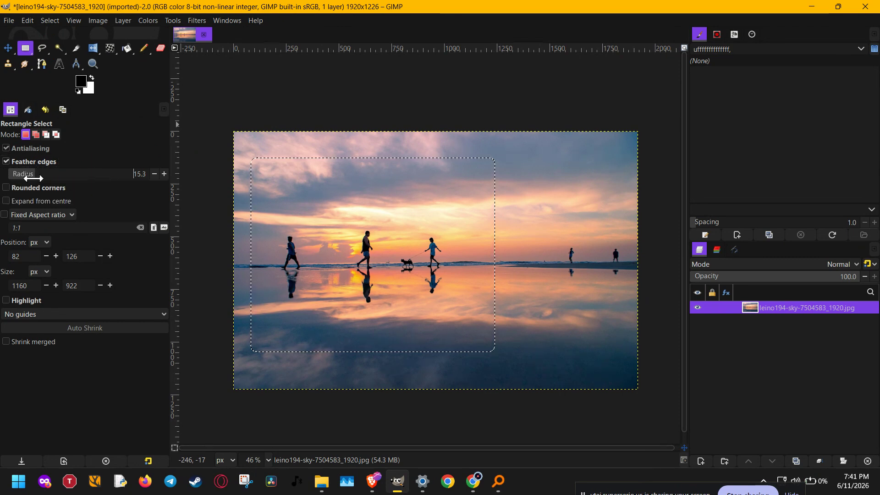
mouse_move(35, 174)
mouse_down()
mouse_move(94, 184)
mouse_move(35, 185)
mouse_up()
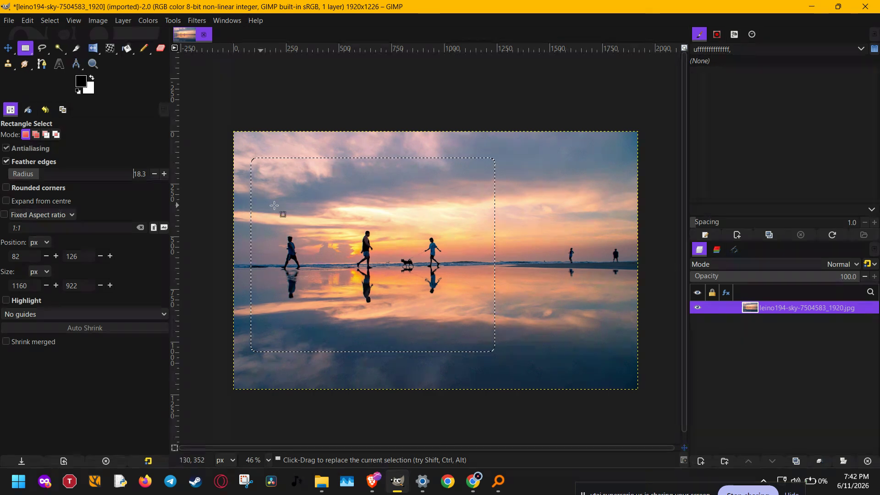
drag(568, 192, 393, 280)
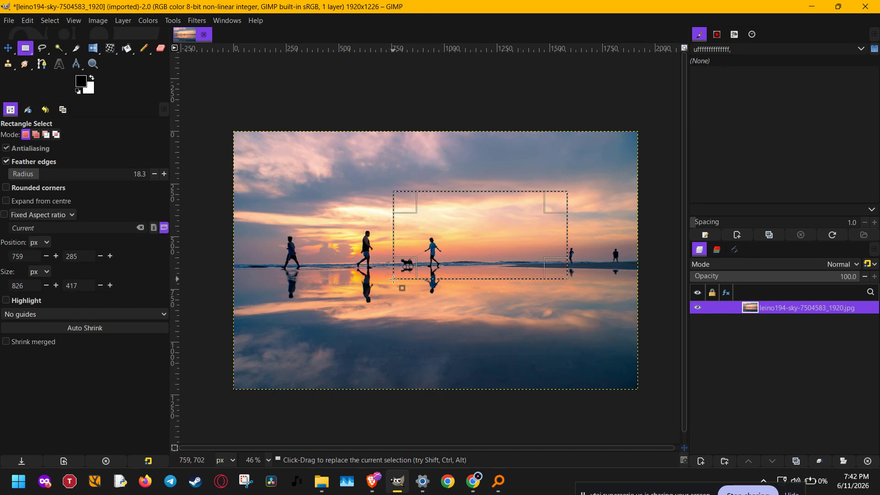
Step: Set the feather radius to 44.7 and draw a new rectangular selection of about 1320 × 685 px across the middle of the photo
mouse_move(54, 174)
mouse_down()
mouse_move(63, 171)
mouse_move(55, 190)
mouse_up()
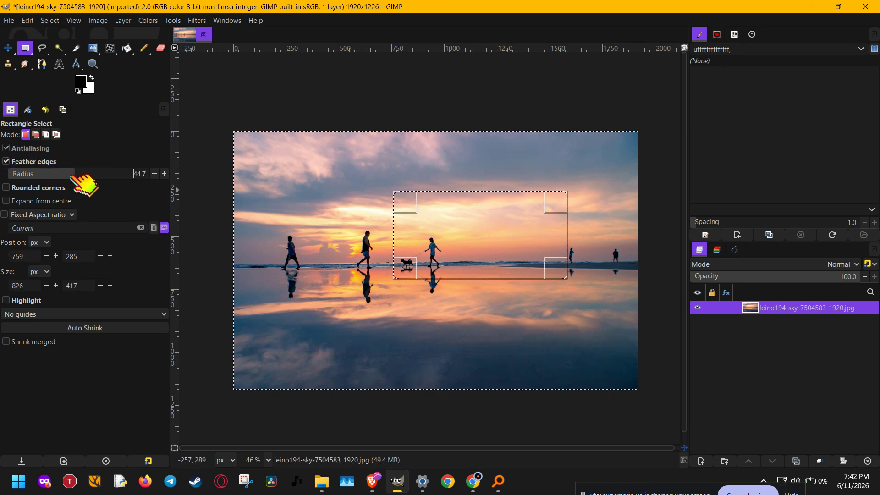
drag(295, 168, 572, 311)
Step: Fill the new feathered rectangle with the black foreground colour and undo that fill
drag(81, 82, 389, 199)
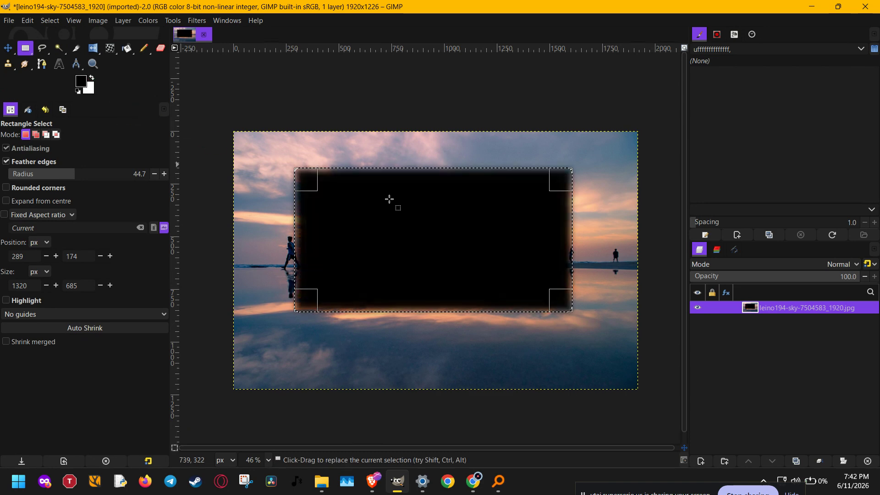
click(27, 20)
click(58, 35)
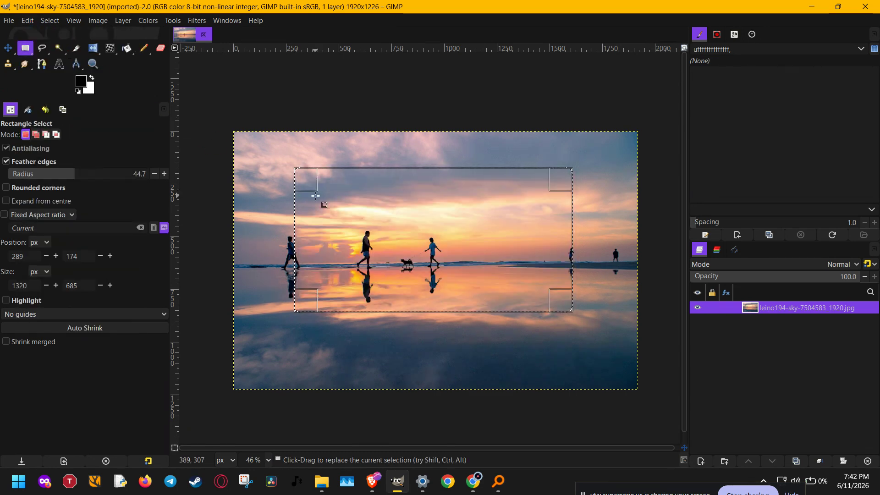